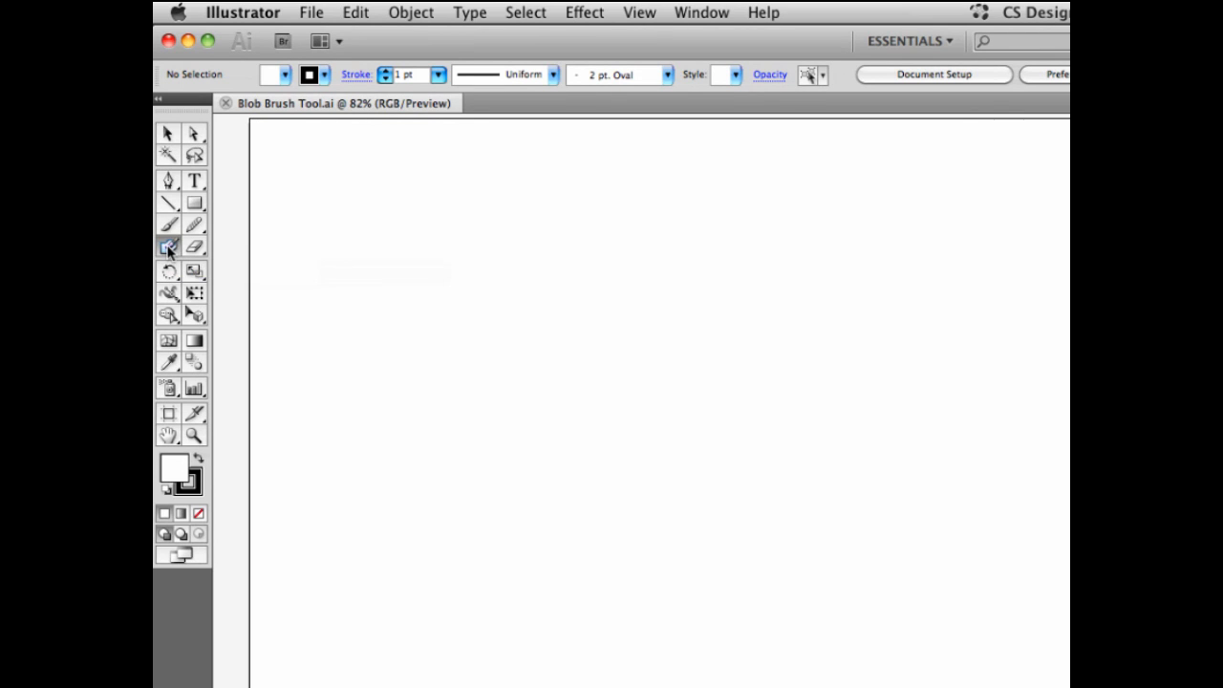
- Give the Blob Brush 53% roundness and a slightly smaller size
double_click(168, 247)
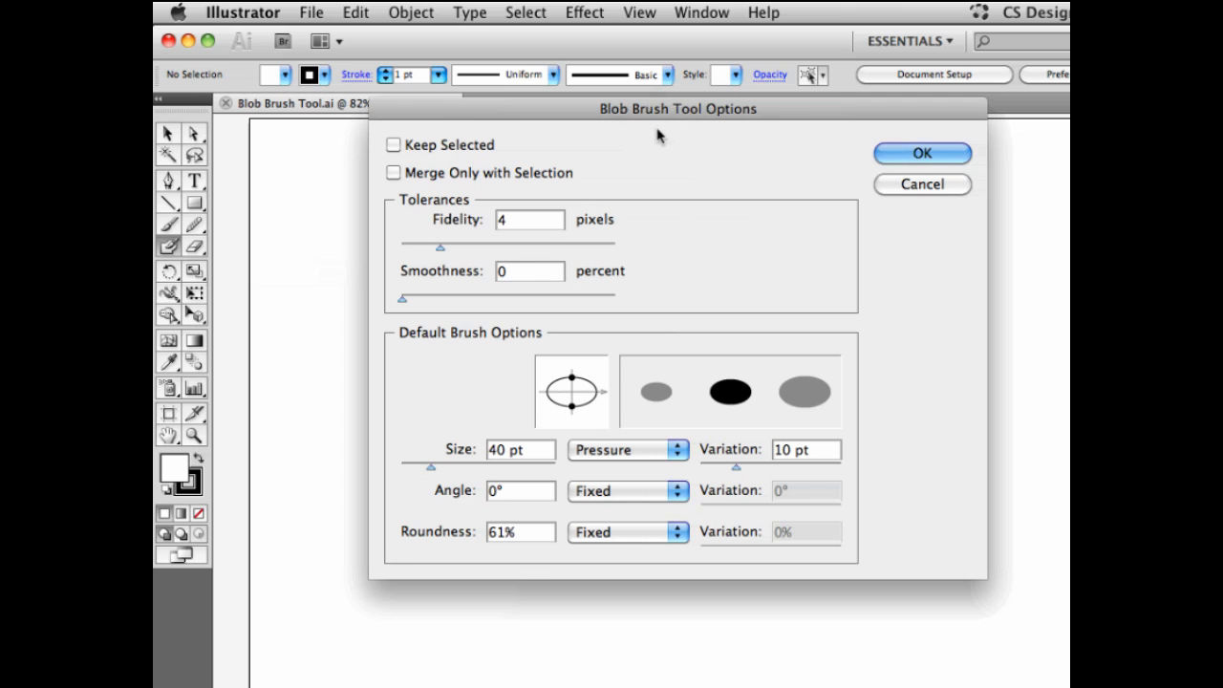
left_click_drag(566, 115, 600, 140)
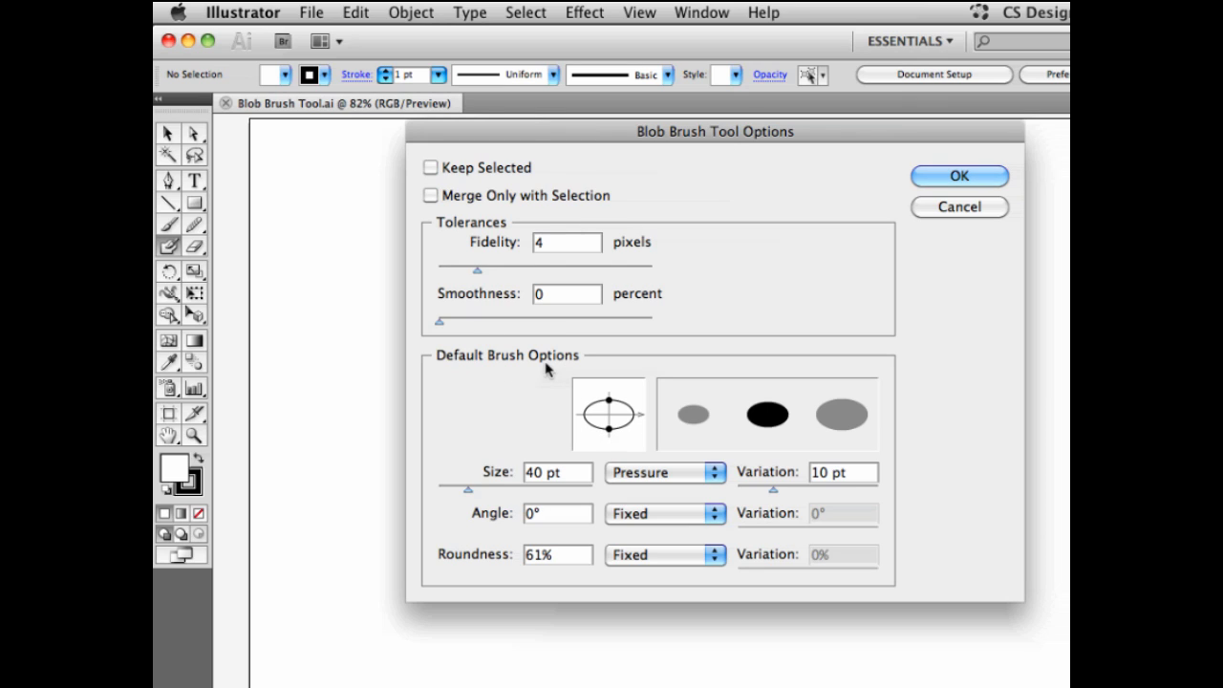
left_click_drag(609, 404, 609, 402)
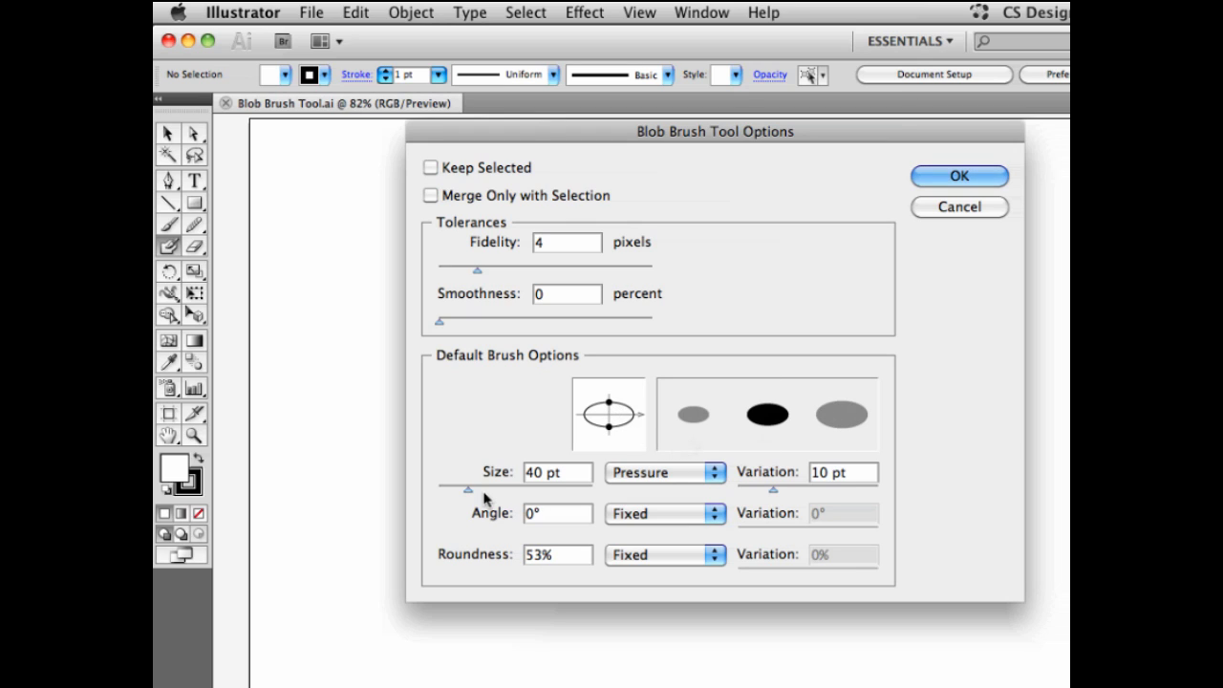
left_click_drag(468, 490, 450, 491)
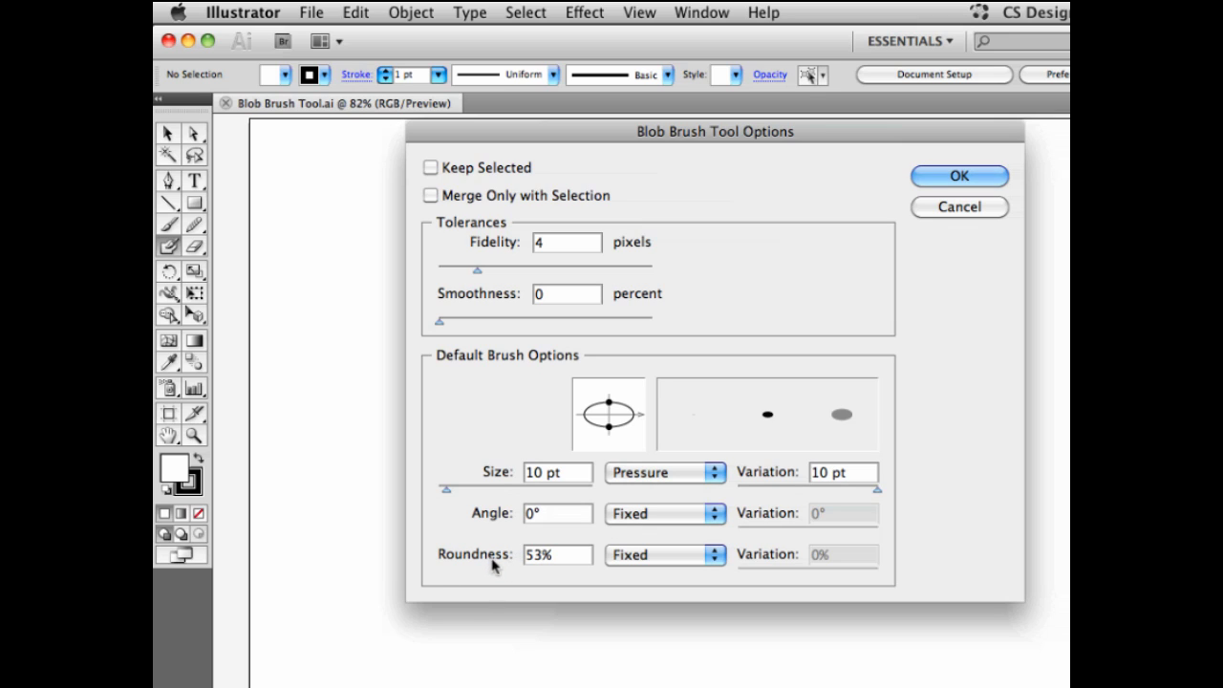
left_click(957, 177)
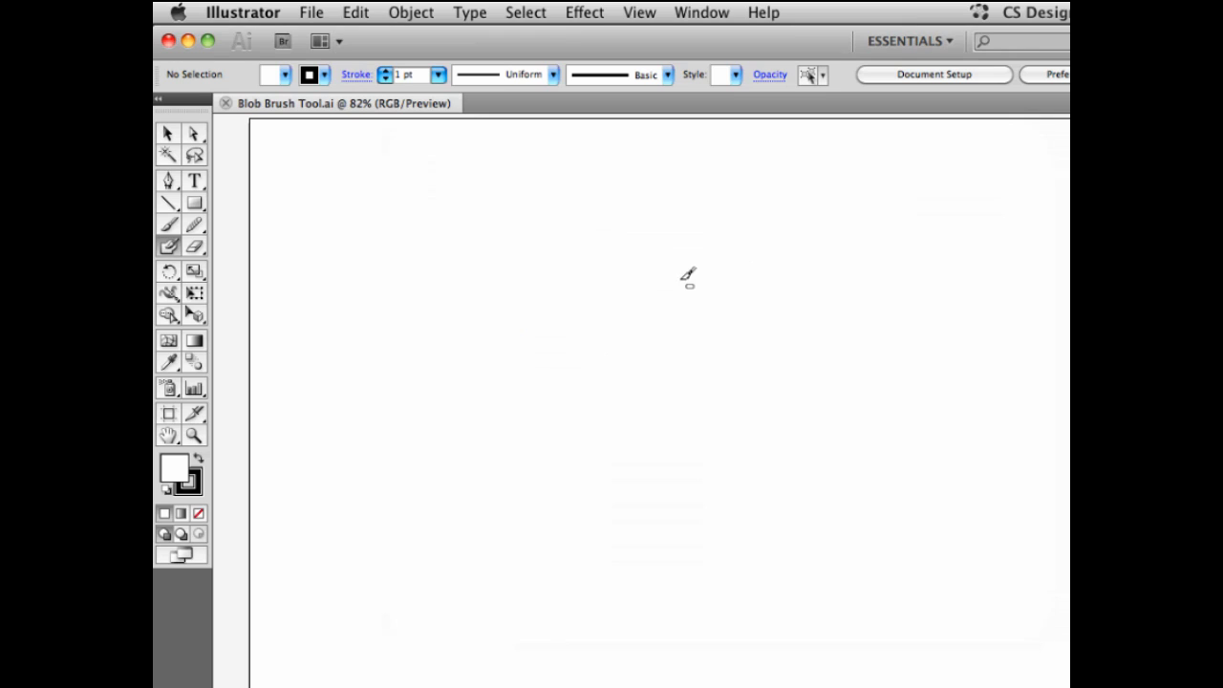
- Set the Blob Brush size to 20 pt and paint the thick outer circle
double_click(168, 242)
left_click_drag(568, 477, 503, 472)
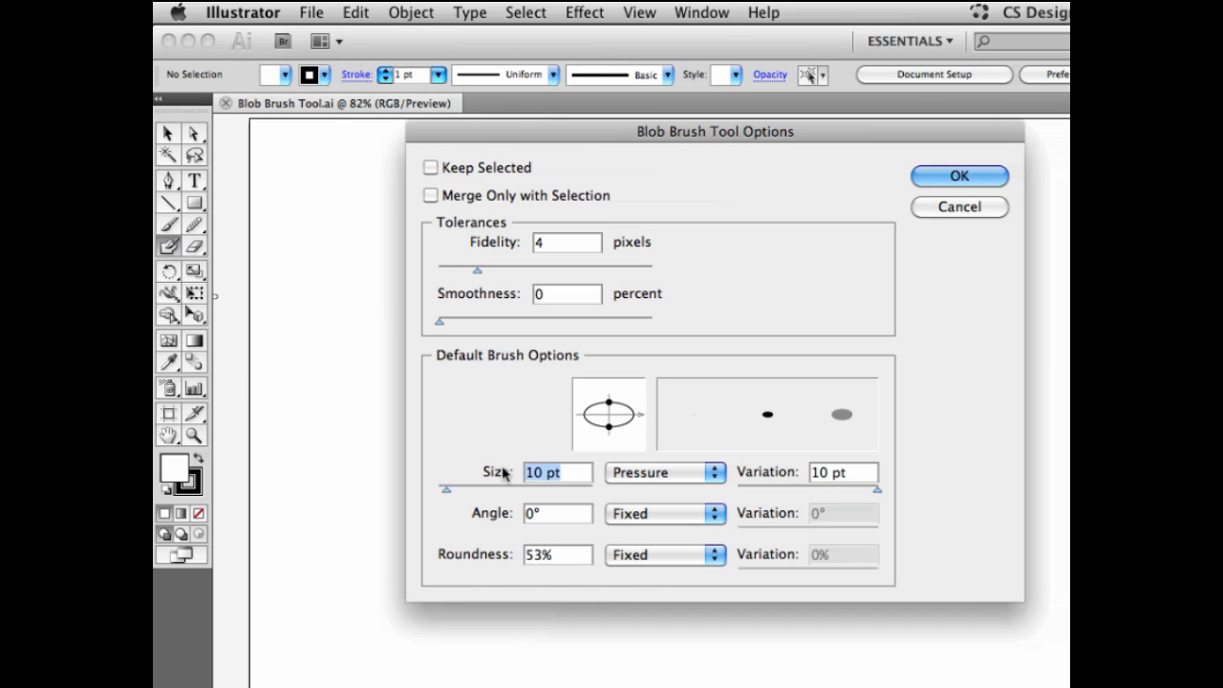
type("20")
key("Tab")
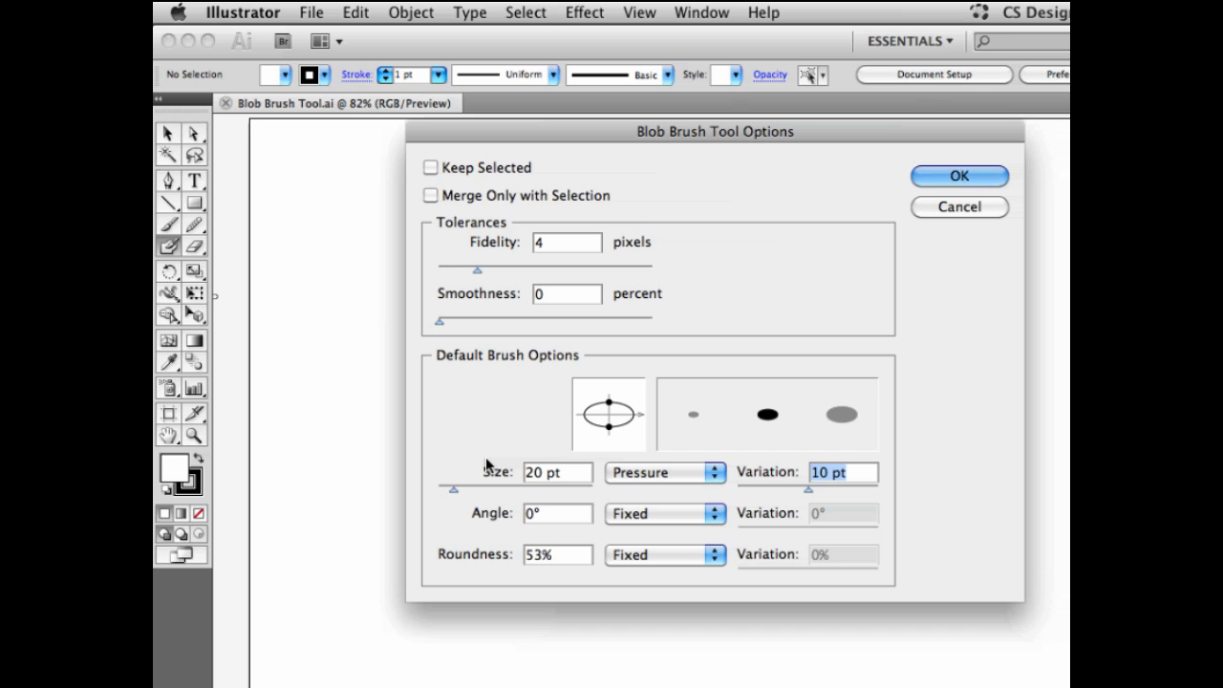
left_click(958, 174)
mouse_move(640, 201)
left_mouse_down()
mouse_move(587, 202)
mouse_move(514, 487)
mouse_move(765, 571)
mouse_move(833, 246)
mouse_move(705, 183)
mouse_move(640, 200)
mouse_move(606, 341)
mouse_move(723, 382)
mouse_move(779, 552)
mouse_move(724, 592)
left_mouse_up()
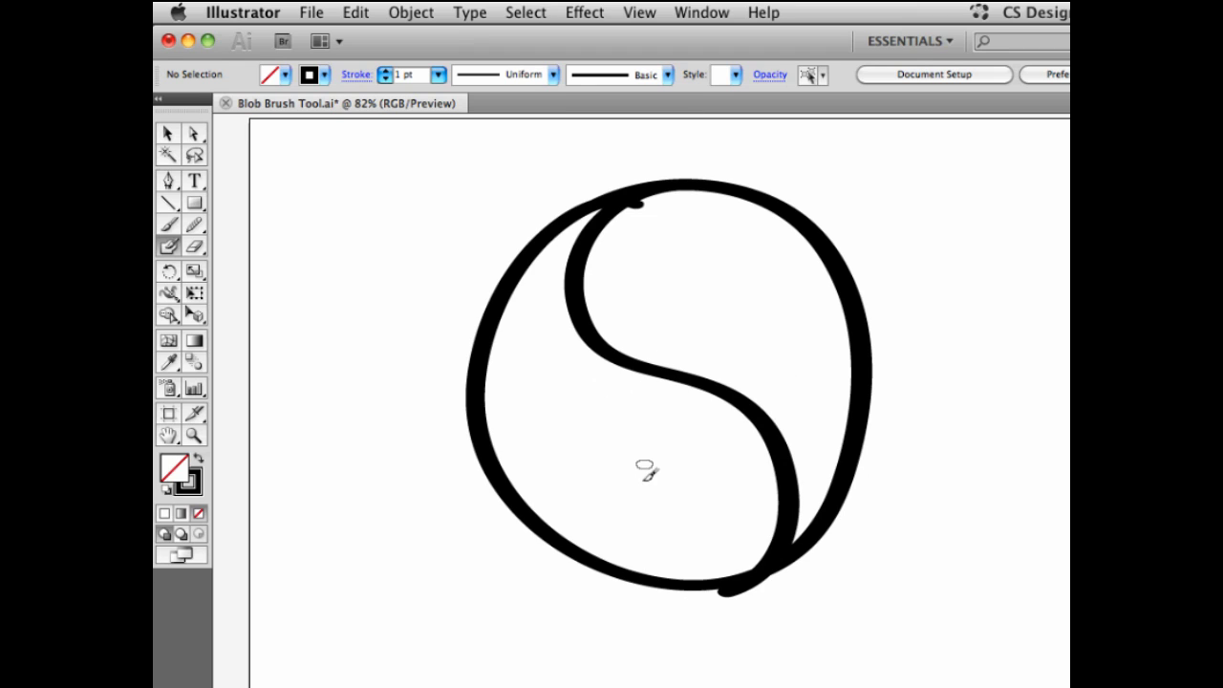
- Draw small loops in the lower and upper halves, then check Outline view and return to Preview
mouse_move(686, 457)
left_mouse_down()
mouse_move(643, 465)
mouse_move(681, 458)
left_mouse_up()
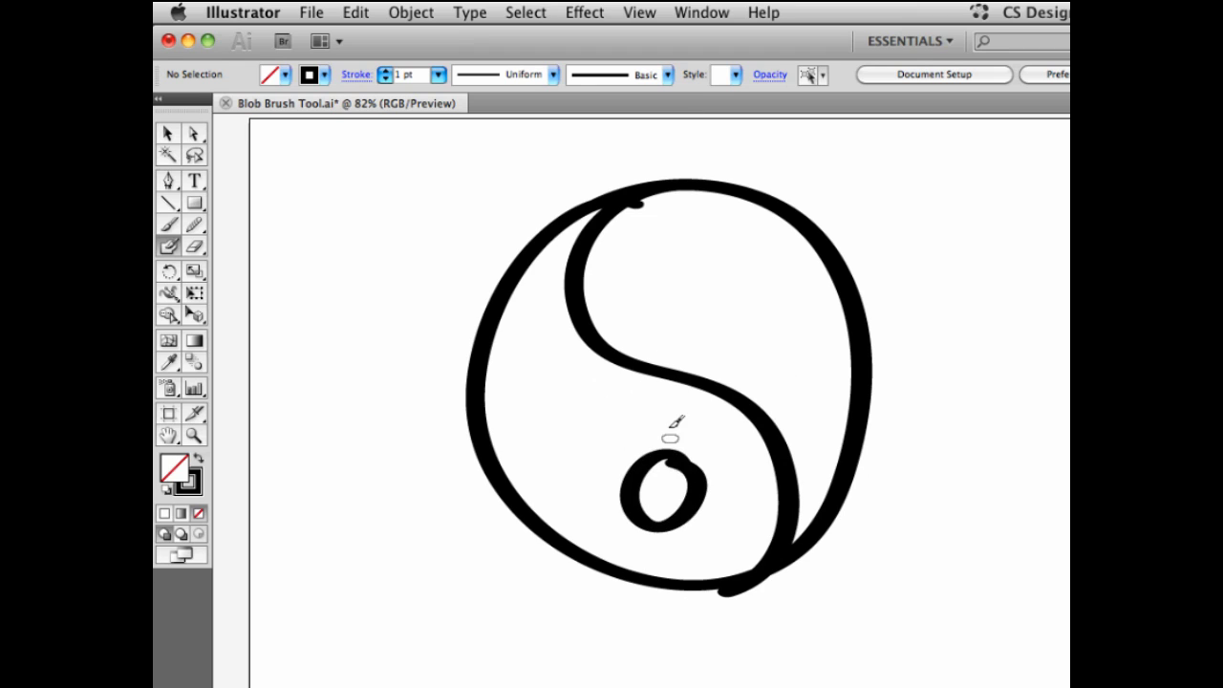
mouse_move(709, 237)
left_mouse_down()
mouse_move(655, 276)
mouse_move(726, 273)
mouse_move(705, 237)
left_mouse_up()
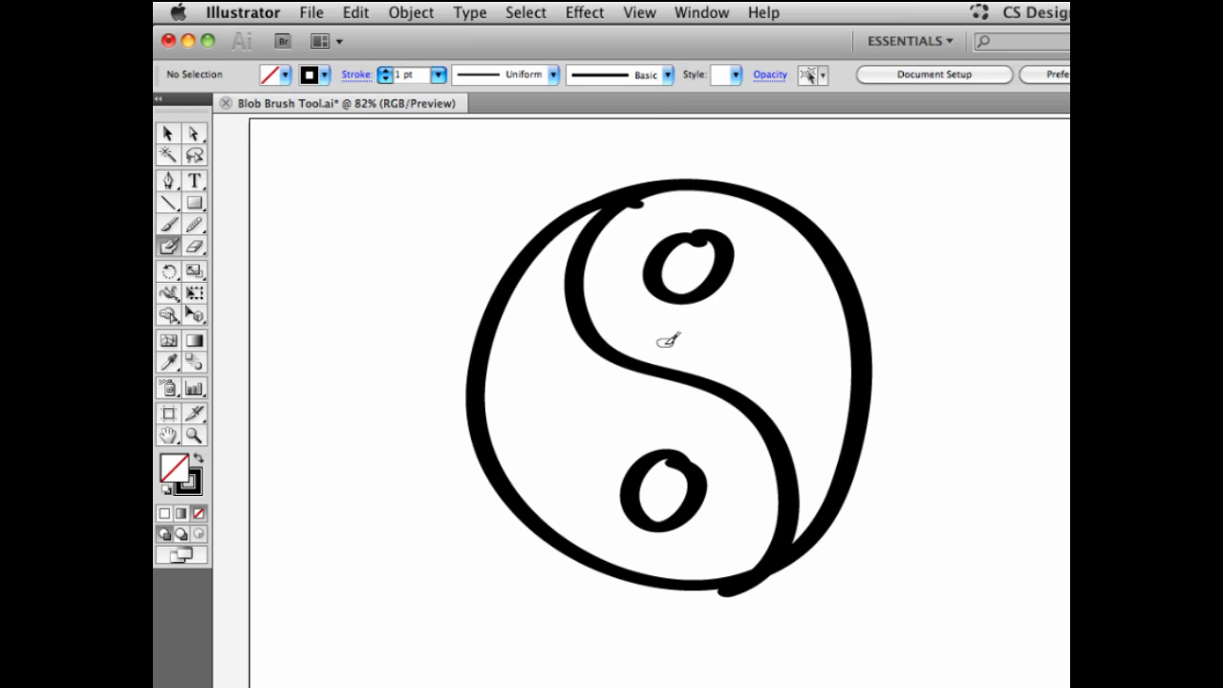
left_click(639, 12)
left_click(655, 36)
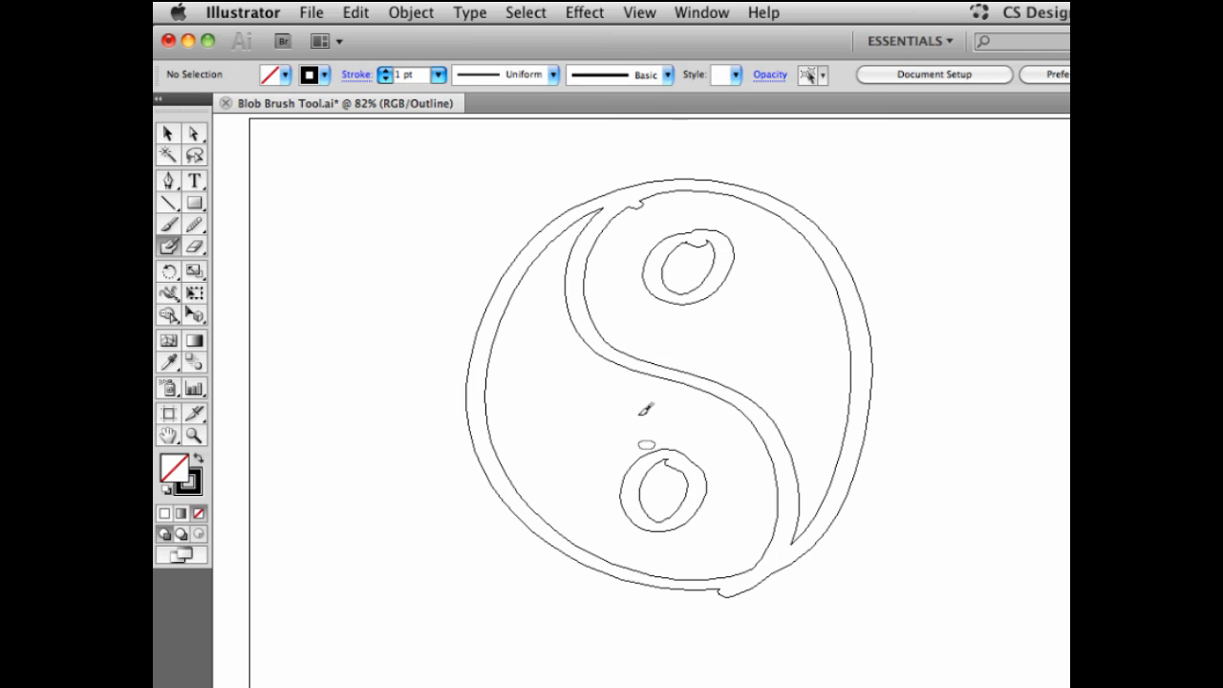
left_click(640, 12)
left_click(659, 35)
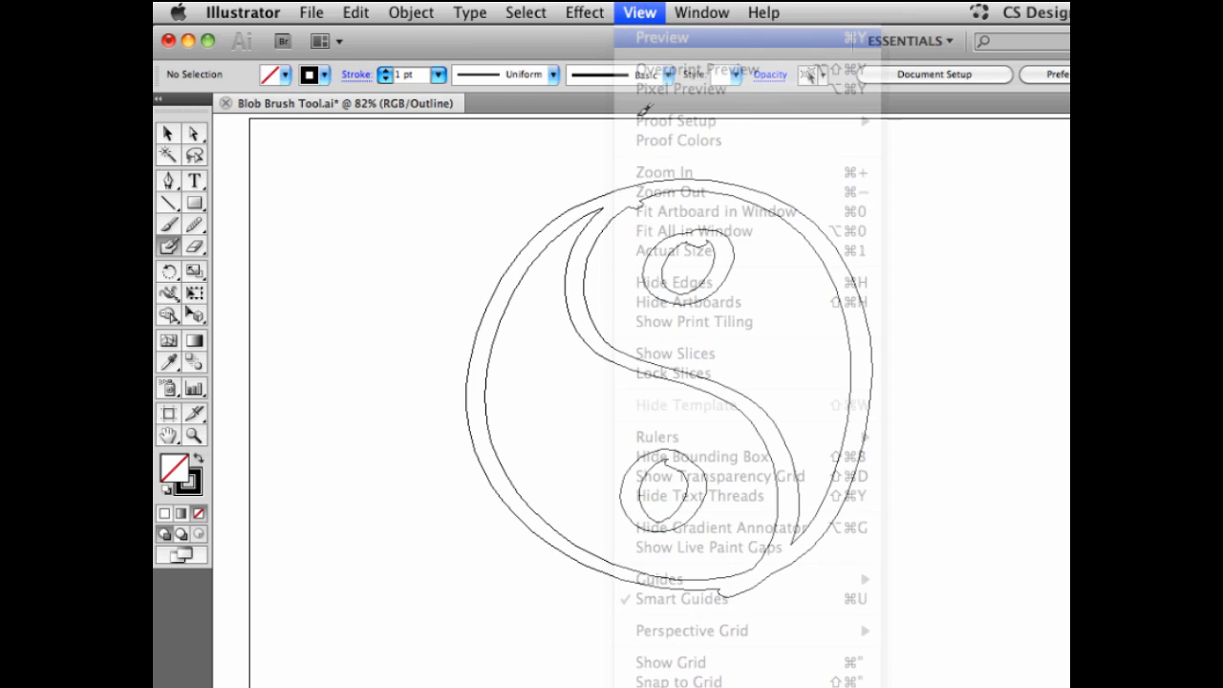
- Increase the Blob Brush size to 40 pt
double_click(171, 246)
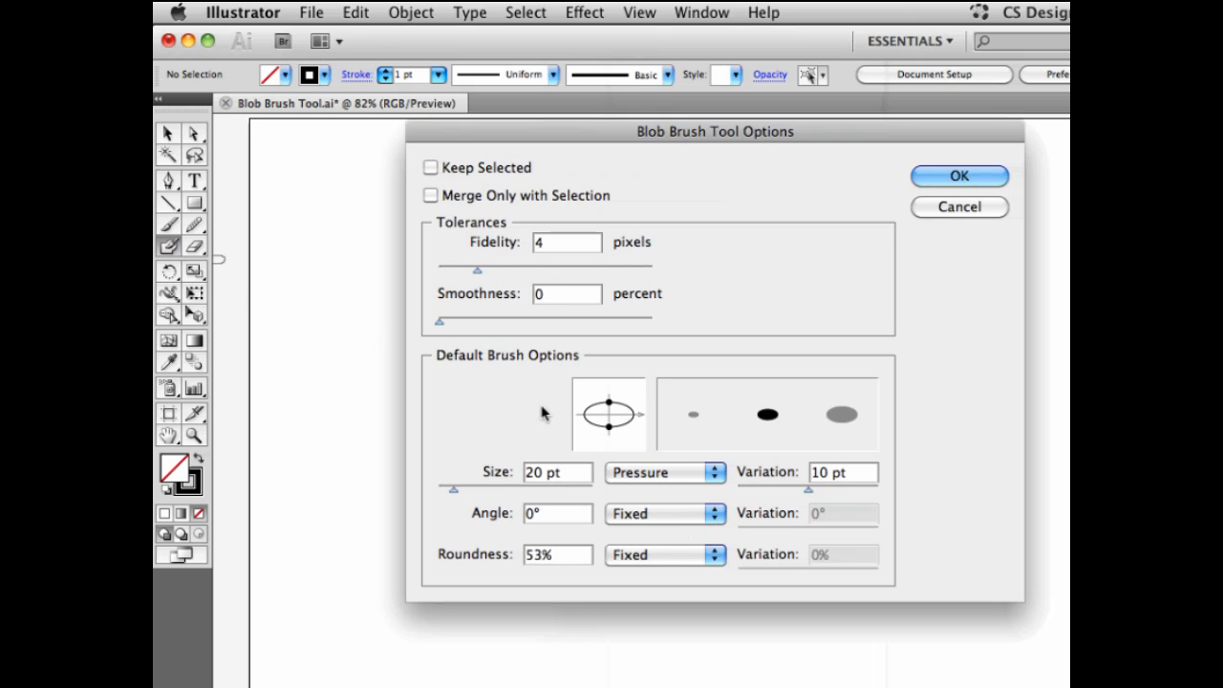
left_click_drag(568, 472, 501, 468)
type("40")
key("Tab")
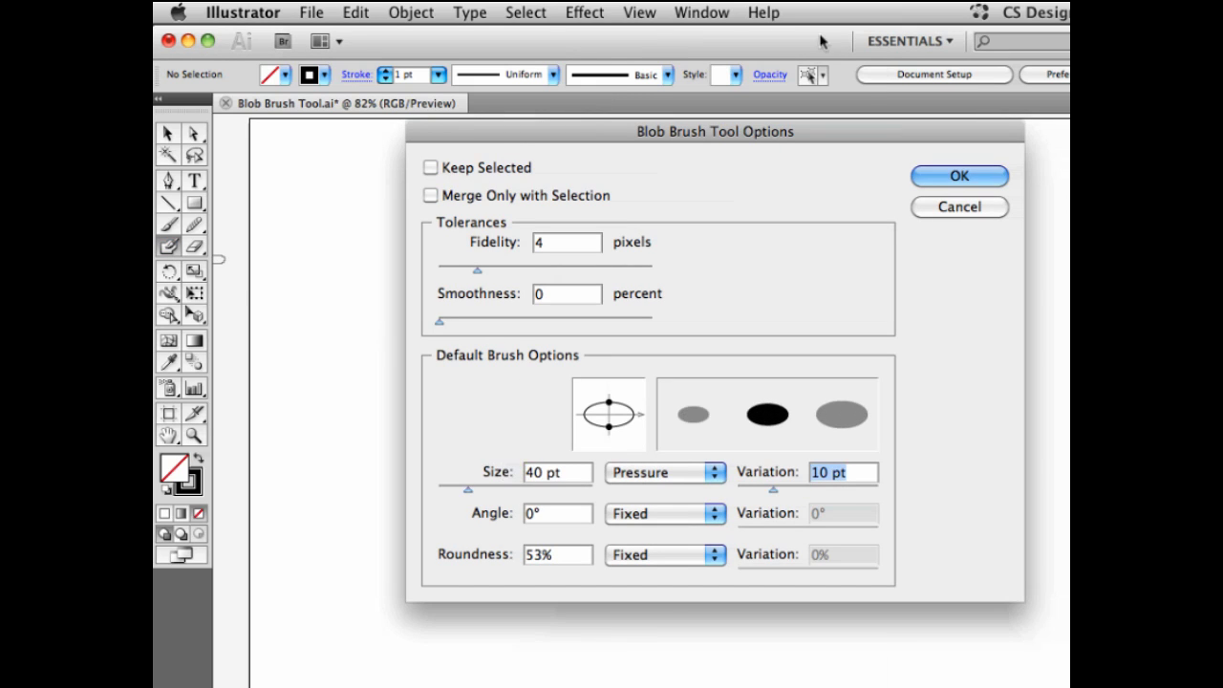
left_click(922, 175)
- Paint the left half solid black, cover white specks, and fill the upper loop black
mouse_move(552, 273)
left_mouse_down()
mouse_move(573, 226)
mouse_move(607, 202)
mouse_move(515, 330)
mouse_move(502, 409)
mouse_move(514, 441)
mouse_move(593, 535)
mouse_move(666, 559)
mouse_move(720, 557)
mouse_move(709, 569)
mouse_move(750, 560)
mouse_move(775, 491)
mouse_move(741, 511)
mouse_move(731, 492)
mouse_move(703, 523)
mouse_move(638, 537)
mouse_move(609, 521)
mouse_move(666, 535)
mouse_move(685, 526)
mouse_move(642, 526)
mouse_move(609, 464)
mouse_move(635, 428)
mouse_move(585, 478)
mouse_move(569, 473)
mouse_move(542, 411)
mouse_move(571, 493)
mouse_move(545, 420)
mouse_move(557, 304)
mouse_move(599, 359)
mouse_move(674, 384)
mouse_move(754, 435)
mouse_move(694, 474)
mouse_move(662, 428)
mouse_move(638, 444)
mouse_move(705, 427)
mouse_move(574, 382)
mouse_move(585, 439)
mouse_move(621, 413)
left_mouse_up()
left_click_drag(723, 532, 698, 549)
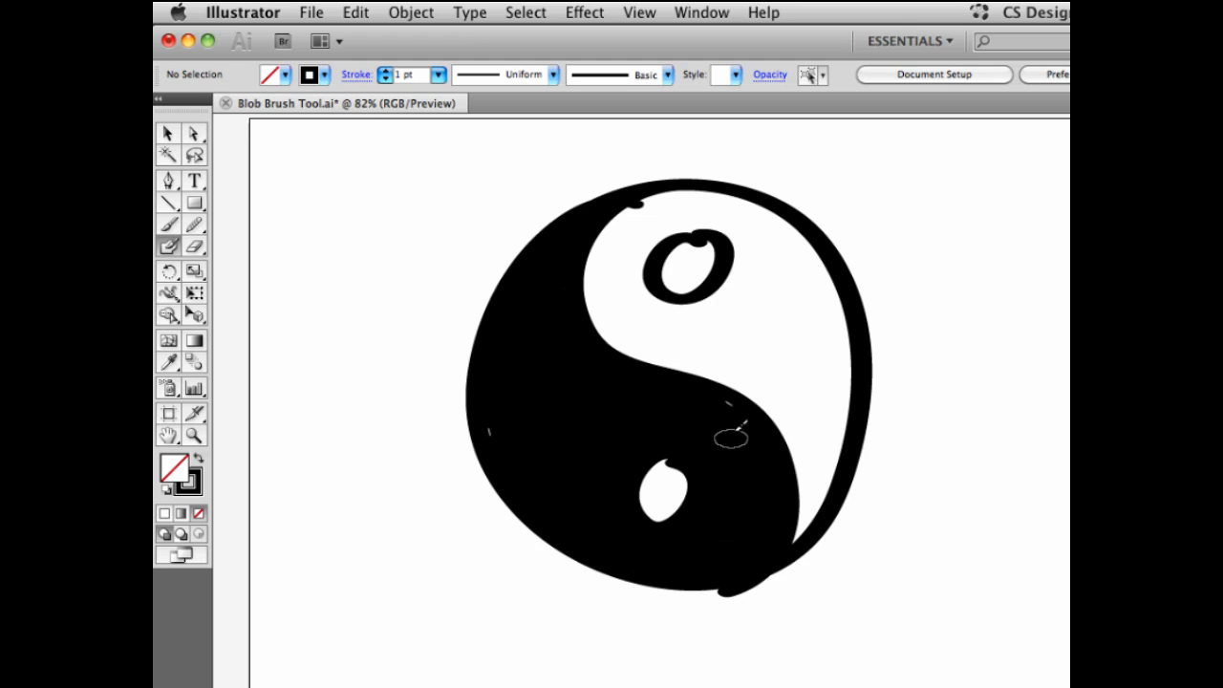
left_click_drag(491, 424, 497, 432)
mouse_move(690, 252)
left_mouse_down()
mouse_move(708, 251)
mouse_move(680, 282)
mouse_move(710, 253)
left_mouse_up()
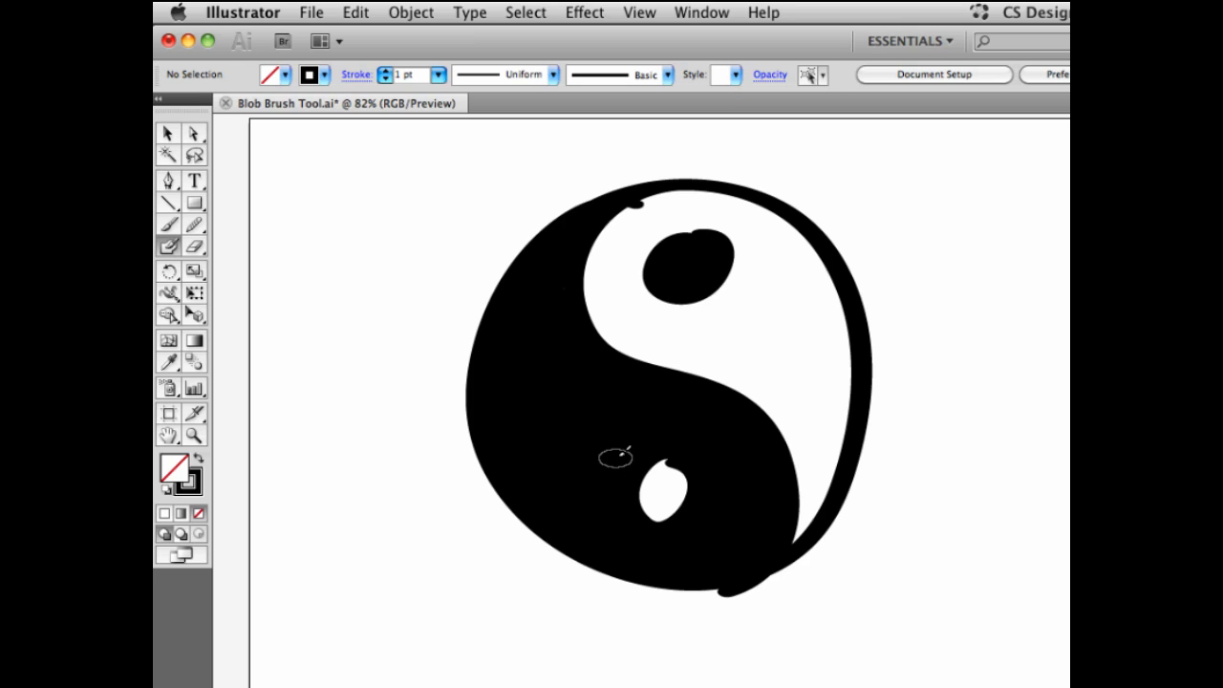
left_click(638, 11)
- Switch to Outline view and erase the stray hook on the bottom edge with the Eraser
left_click(650, 39)
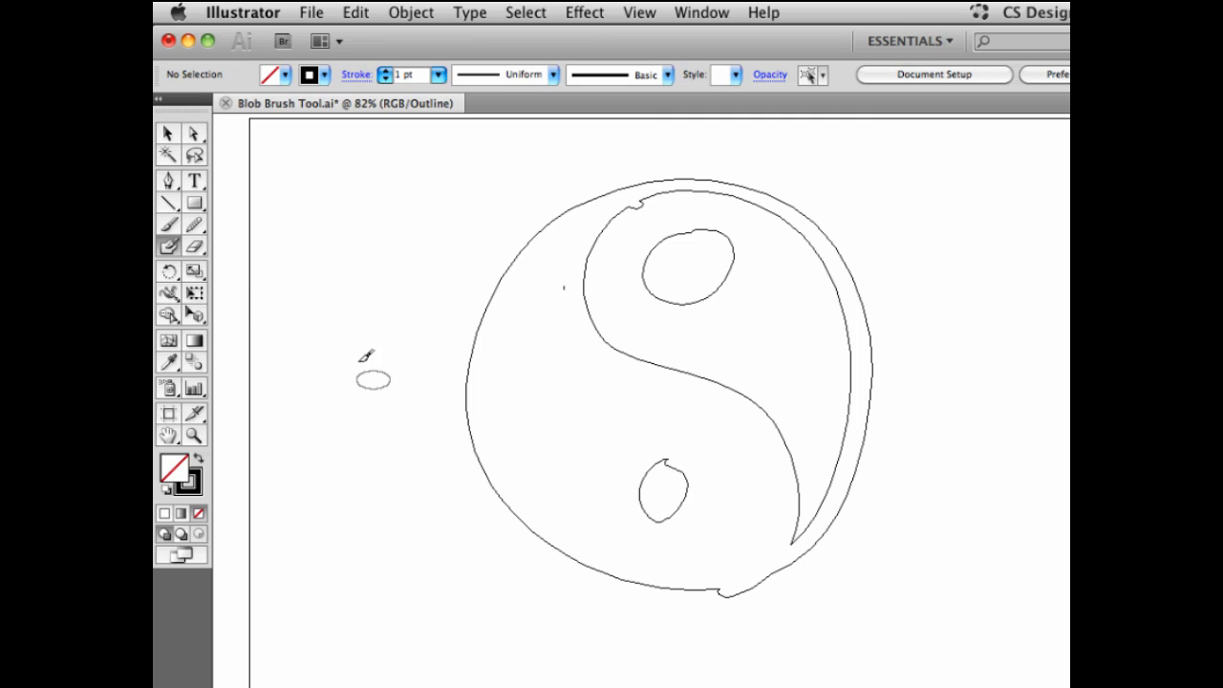
left_click(196, 249)
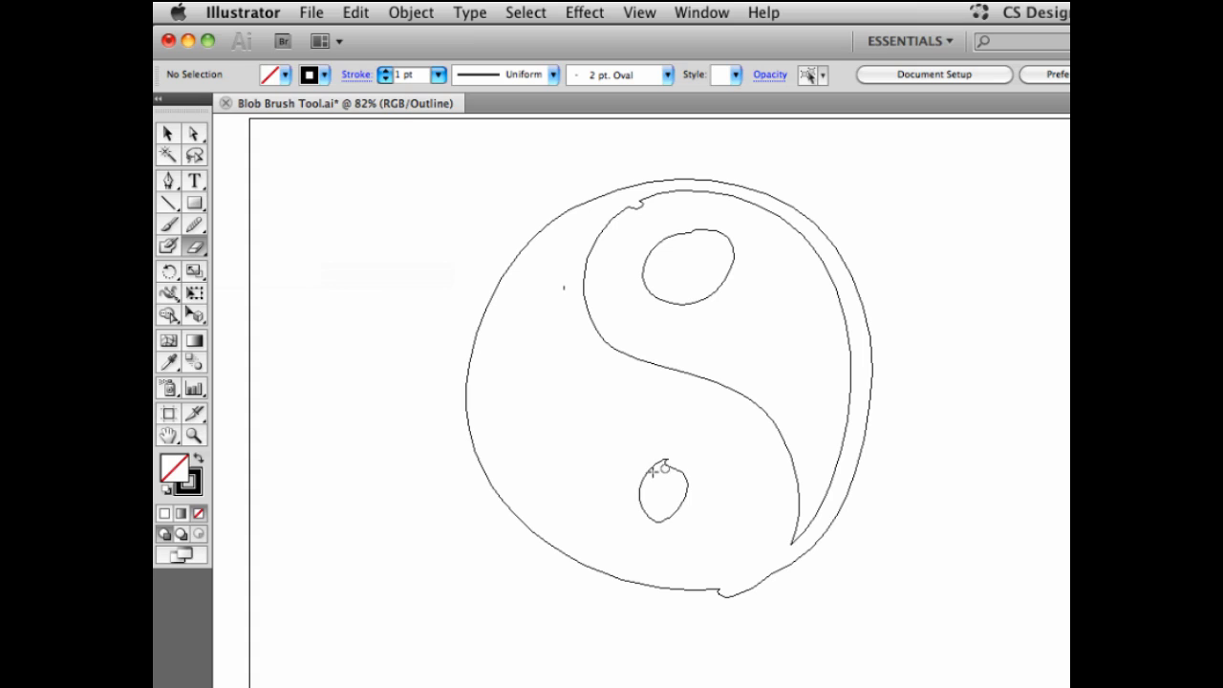
left_click_drag(687, 480, 674, 477)
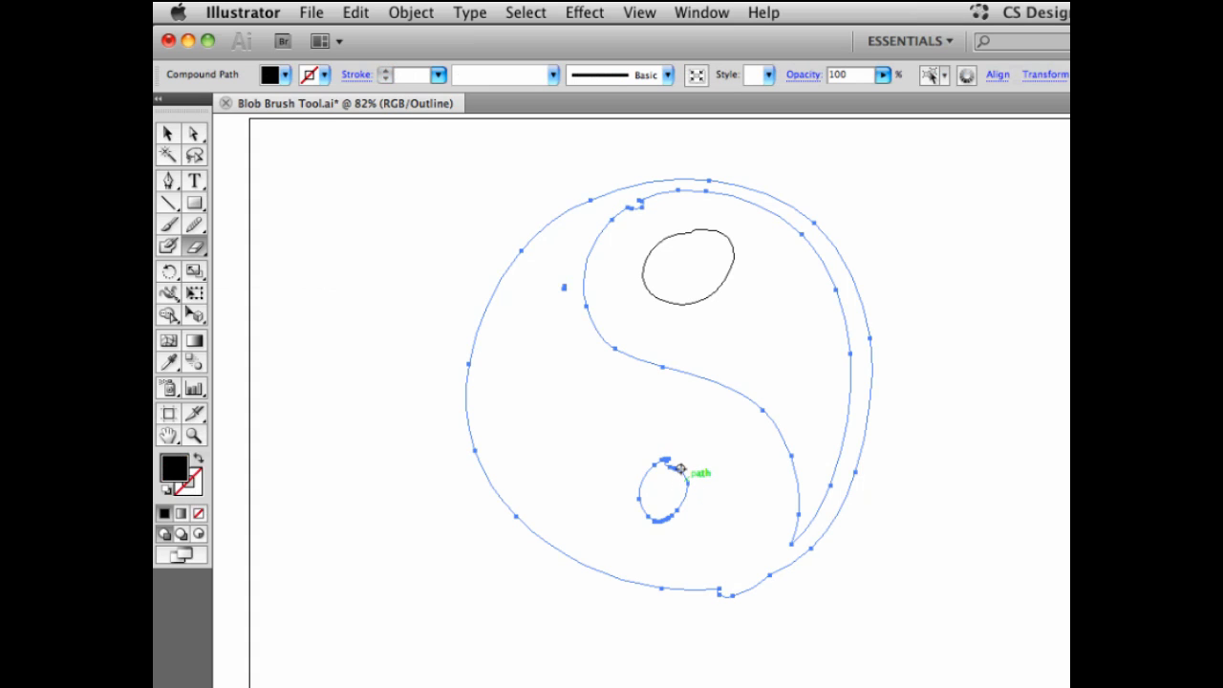
key("ctrl+z")
mouse_move(770, 583)
left_mouse_down()
mouse_move(712, 599)
mouse_move(768, 579)
left_mouse_up()
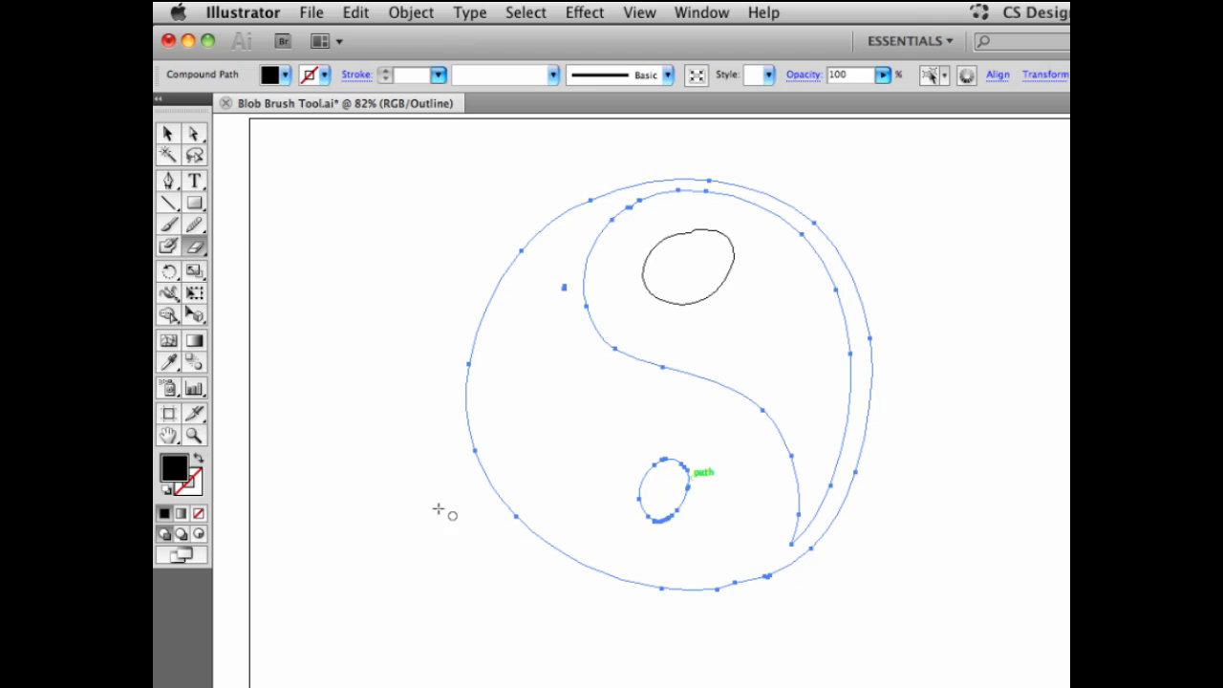
- Smooth the bumpy outline of the lower eye with the Smooth tool
left_click(197, 227)
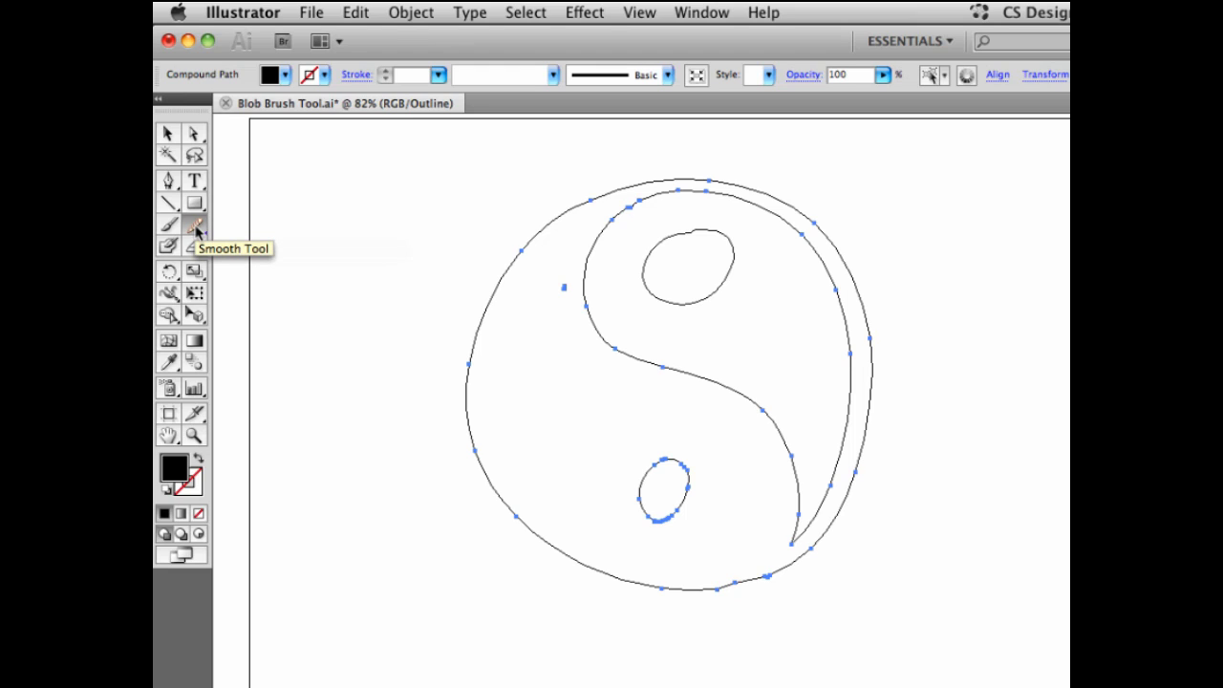
left_click(197, 227)
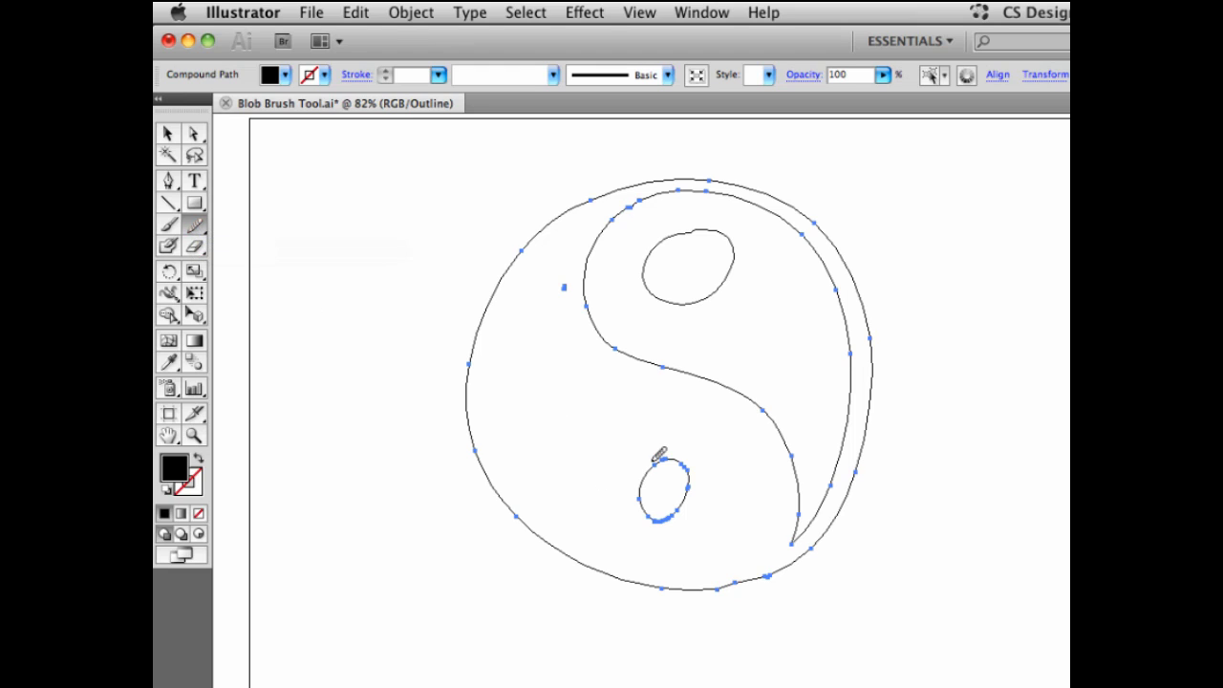
mouse_move(675, 463)
left_mouse_down()
mouse_move(667, 518)
mouse_move(674, 456)
left_mouse_up()
mouse_move(649, 466)
left_mouse_down()
mouse_move(649, 523)
mouse_move(690, 493)
left_mouse_up()
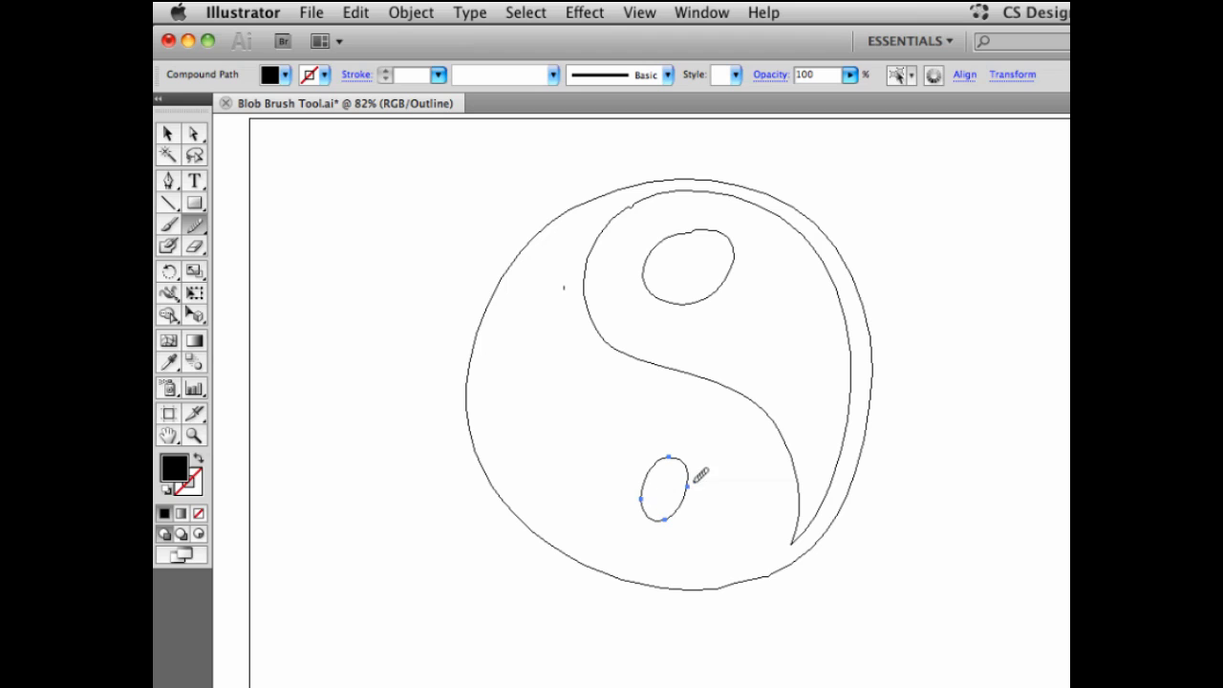
- Smooth the bump on the upper eye, then combine all paths into one compound path
key("v")
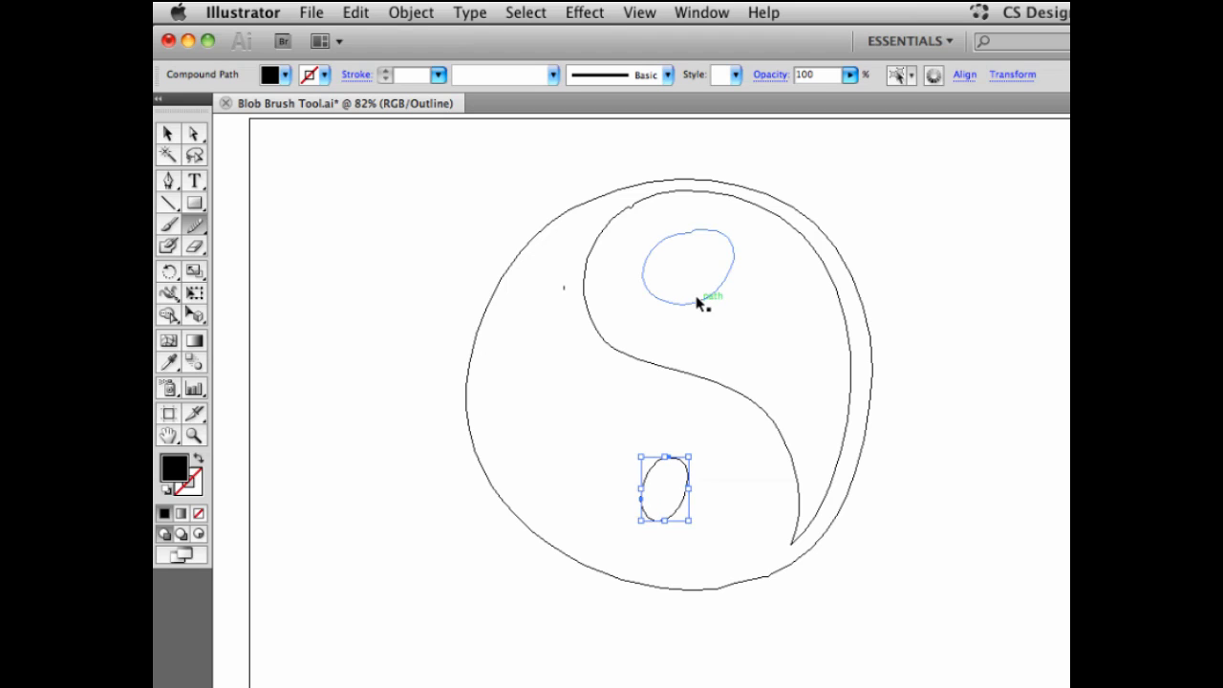
left_click(695, 308)
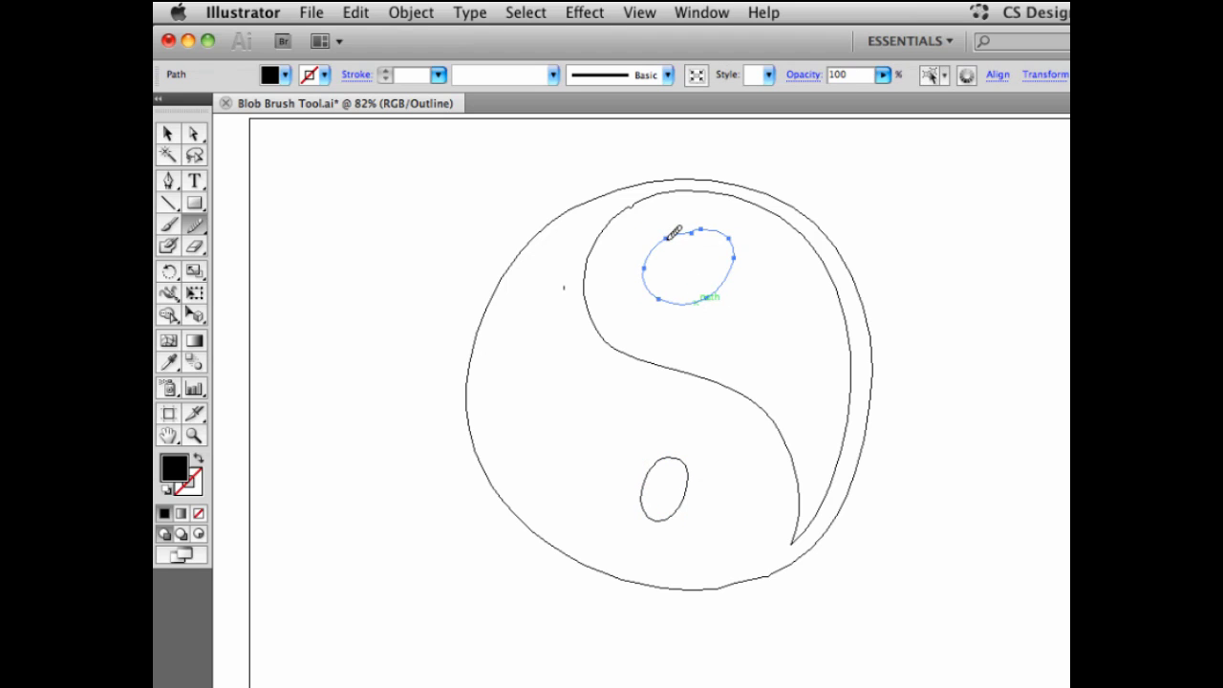
left_click_drag(706, 225, 707, 229)
key("super+a")
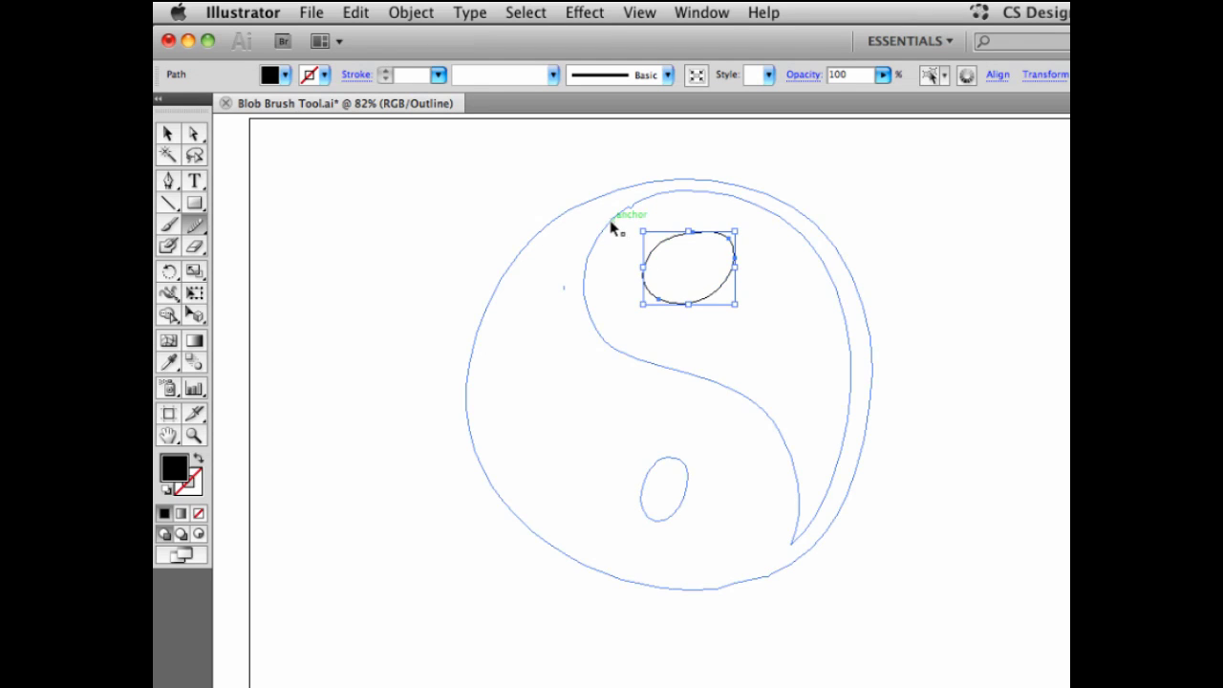
key("super+8")
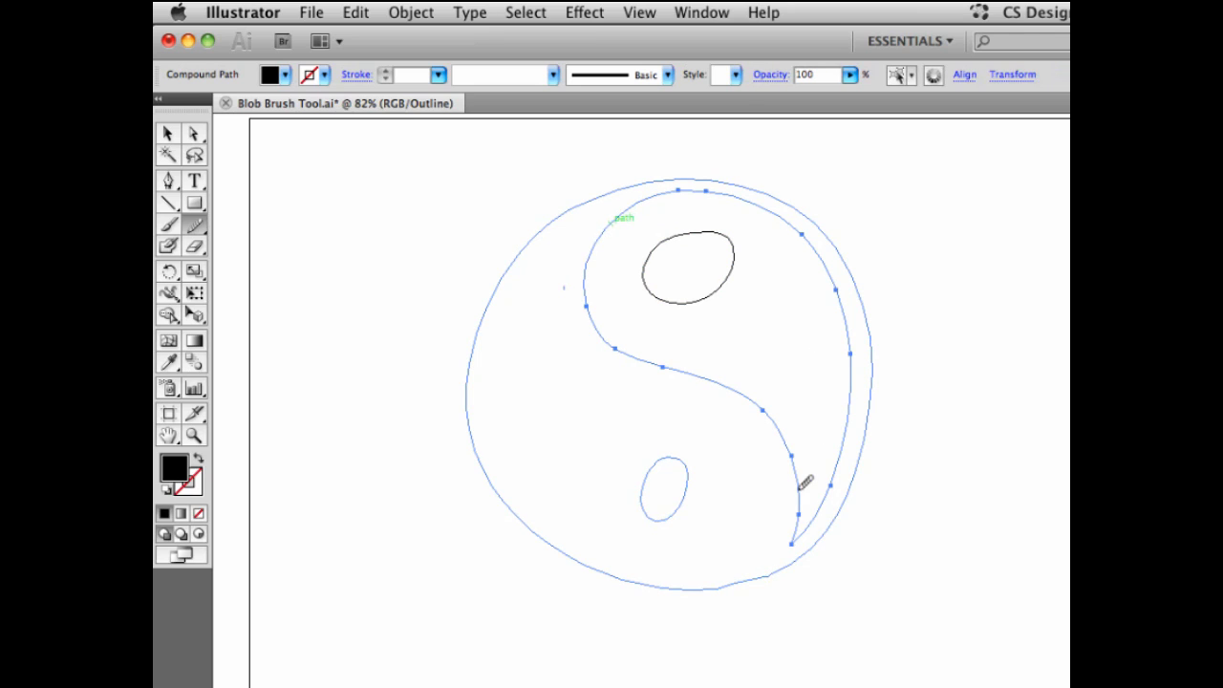
- Deselect everything and return to the filled Preview of the finished yin-yang
key("shift+super+a")
left_click(639, 13)
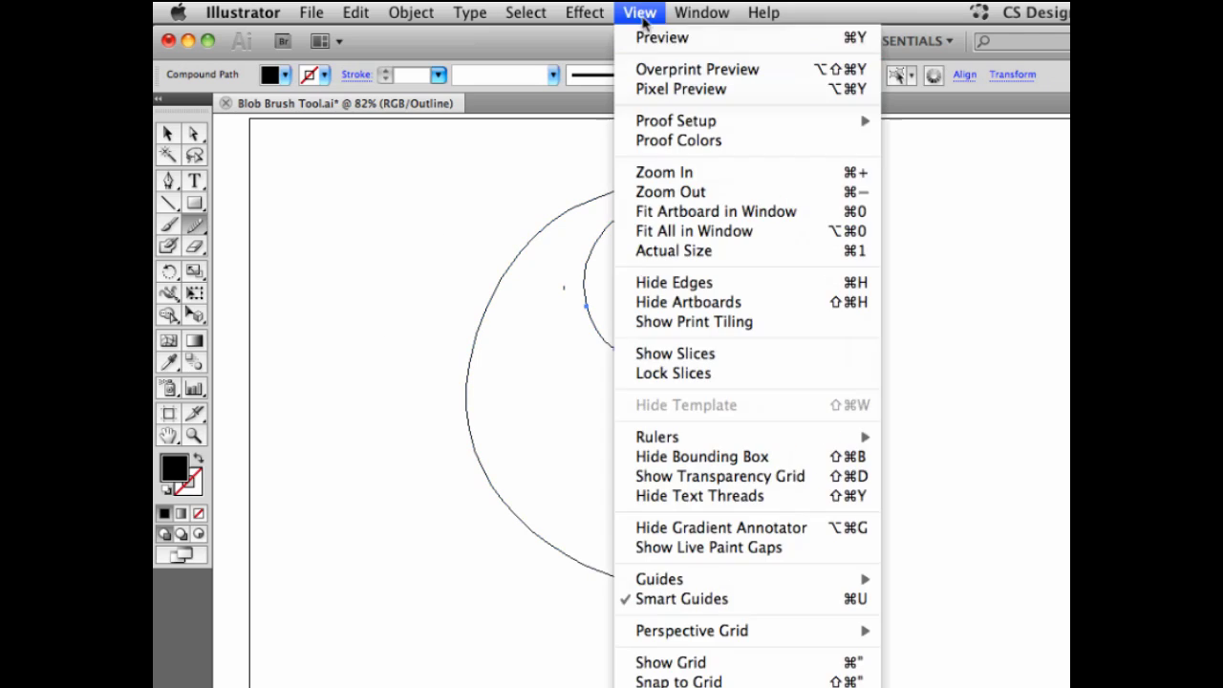
left_click(659, 39)
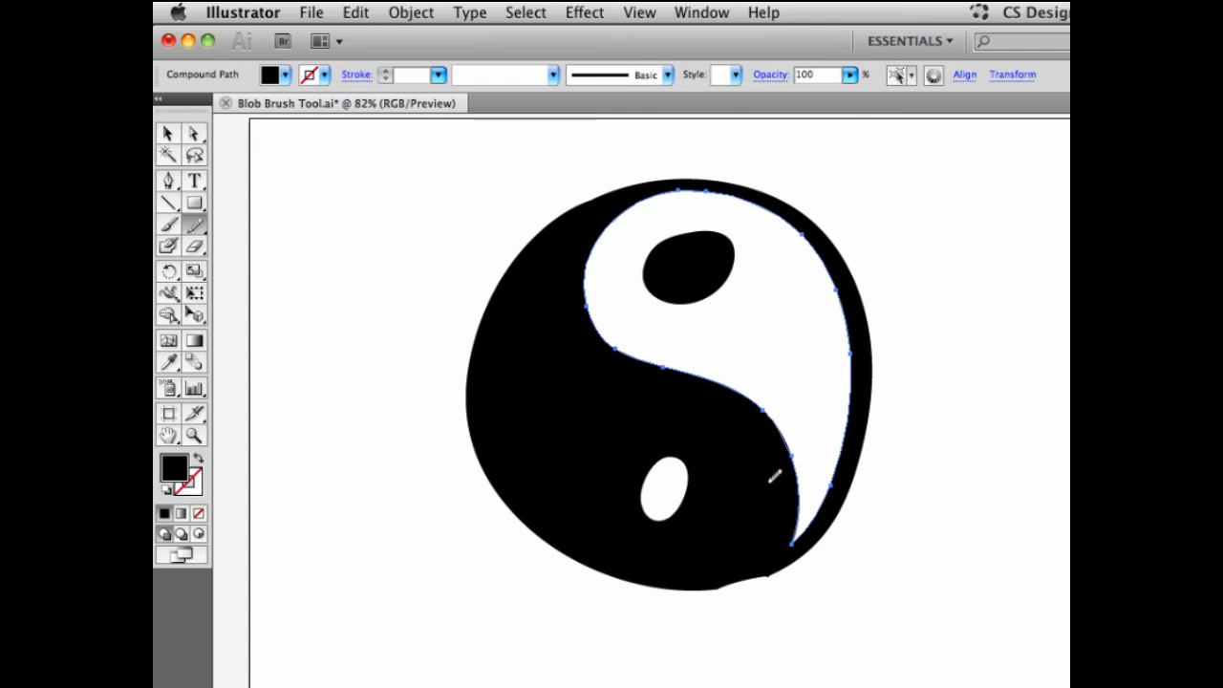